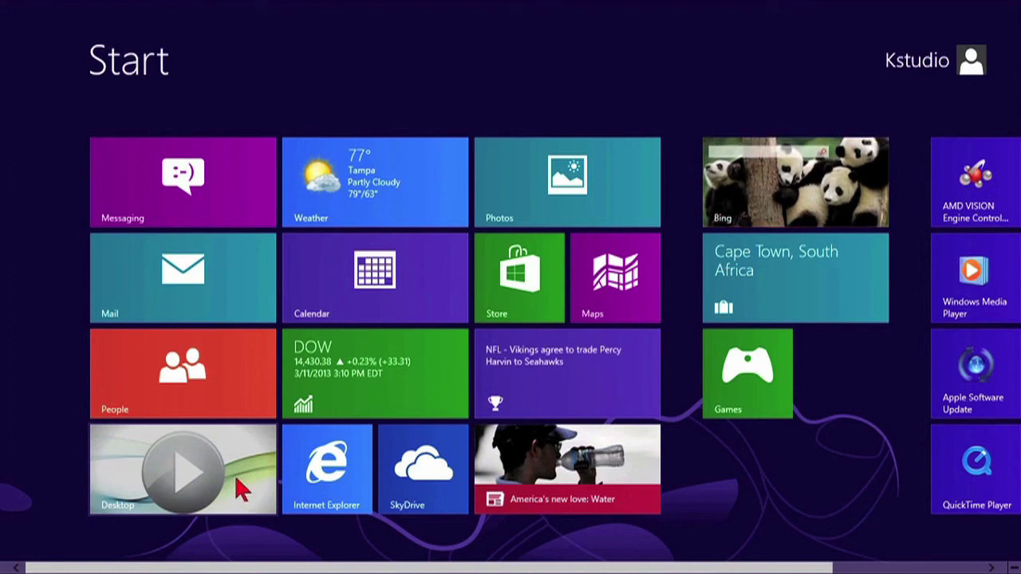
# Step: Go to the desktop and open the Pictures library in File Explorer
pyautogui.click(240, 488)
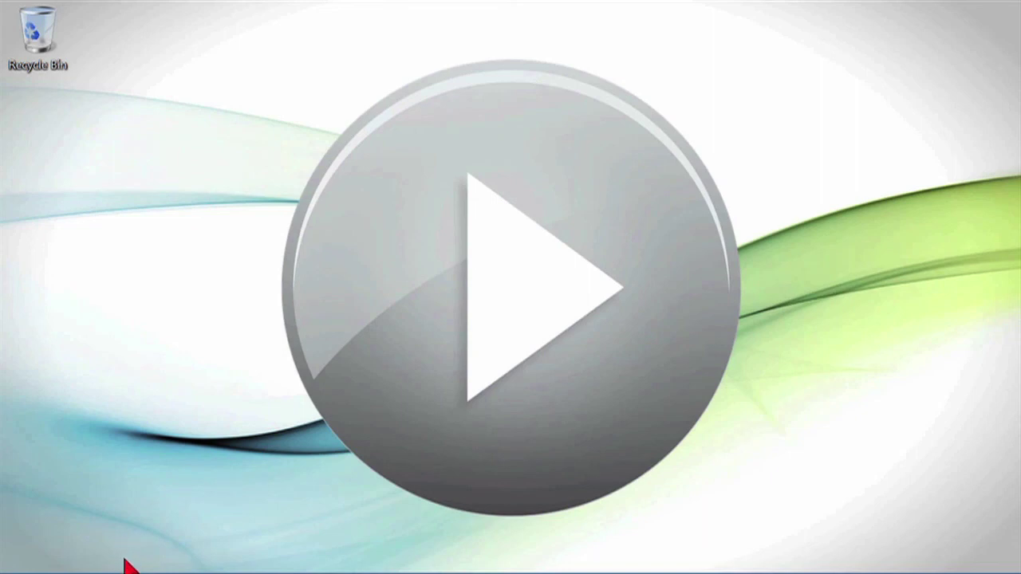
pyautogui.moveTo(128, 572)
pyautogui.moveTo(160, 572)
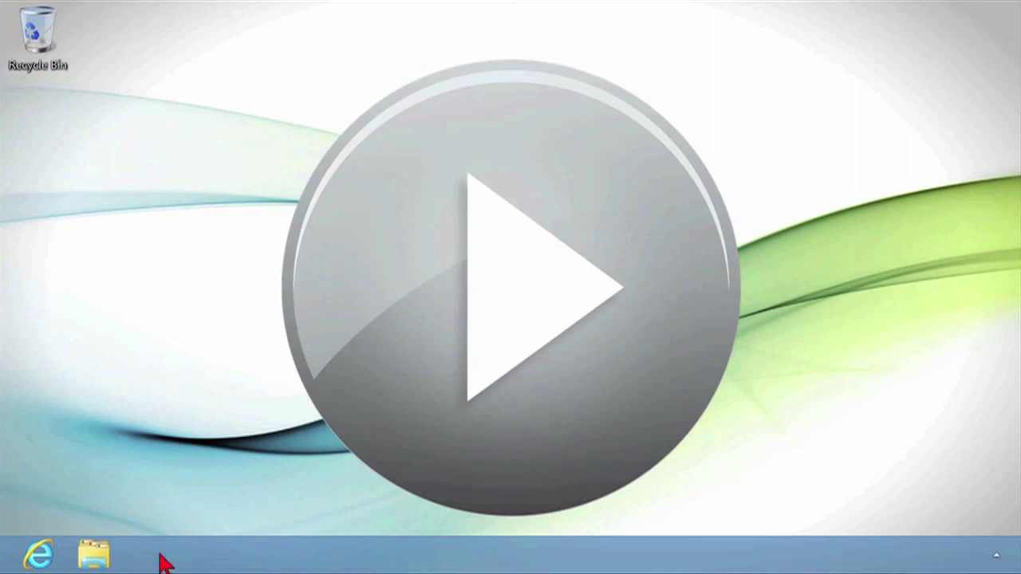
pyautogui.click(94, 556)
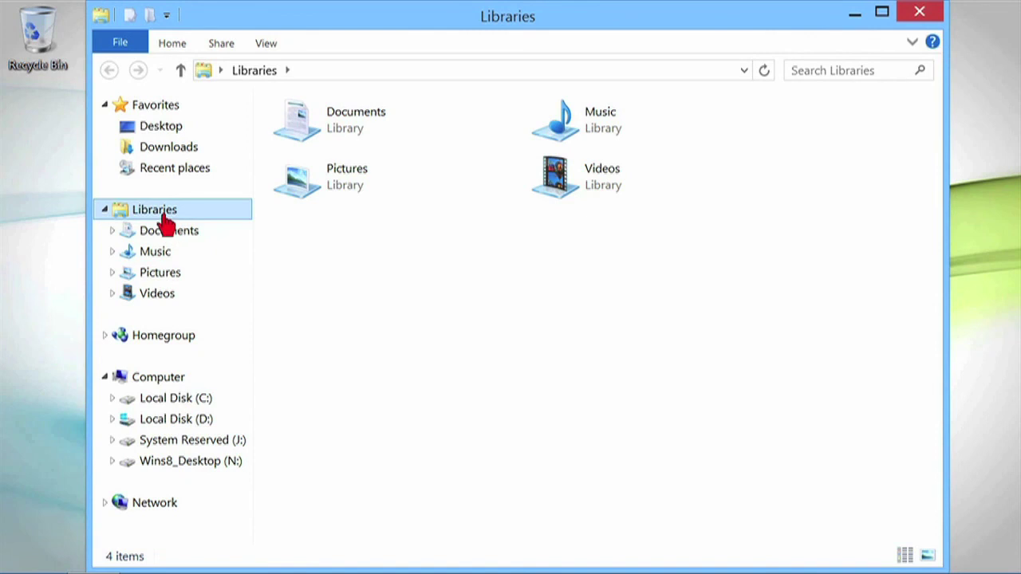
pyautogui.click(380, 187)
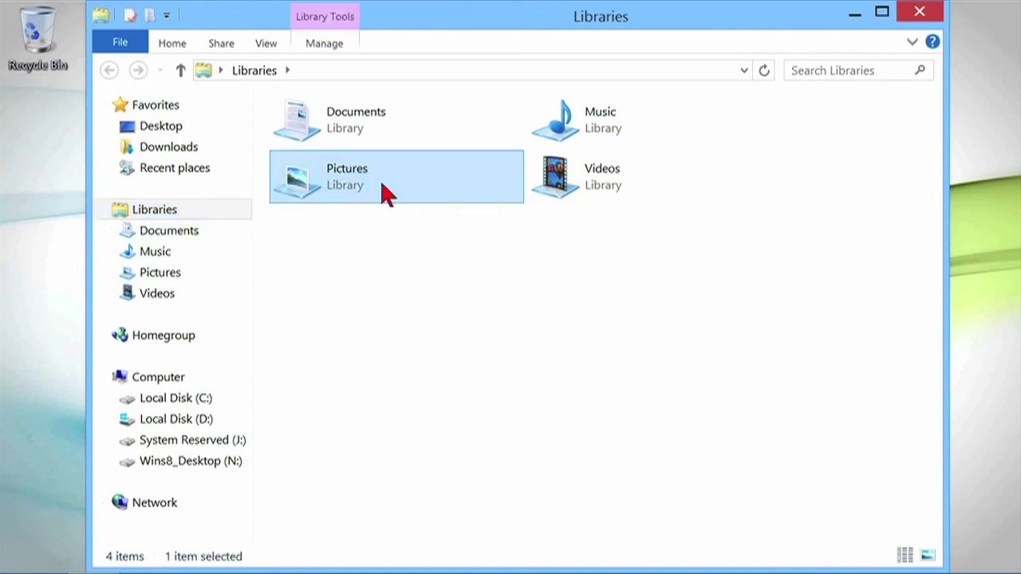
pyautogui.doubleClick(381, 188)
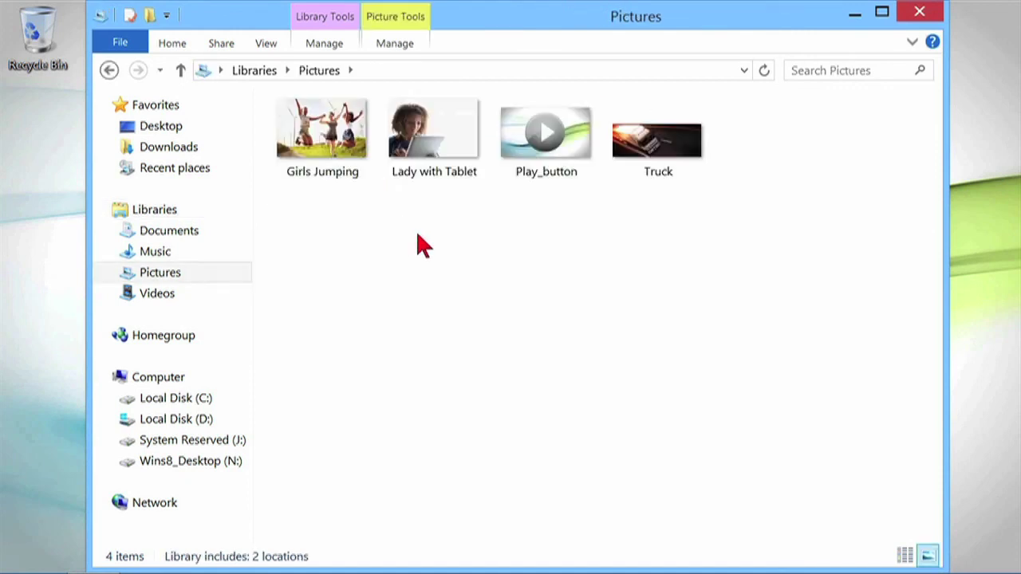
# Step: Set the Truck picture as the desktop background, close the Pictures window and check the Desktop tile on the Start screen
pyautogui.moveTo(662, 158)
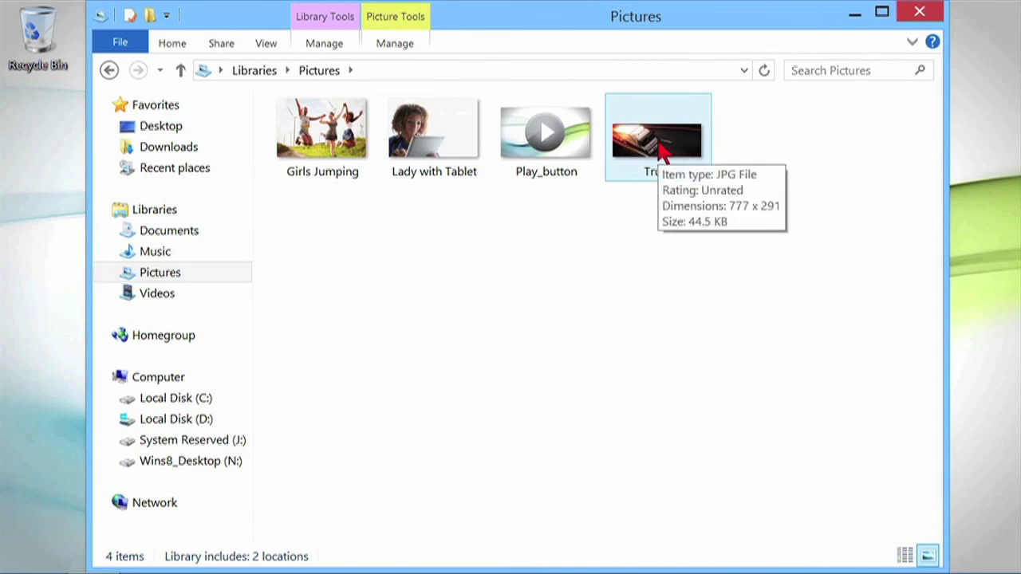
pyautogui.rightClick(661, 157)
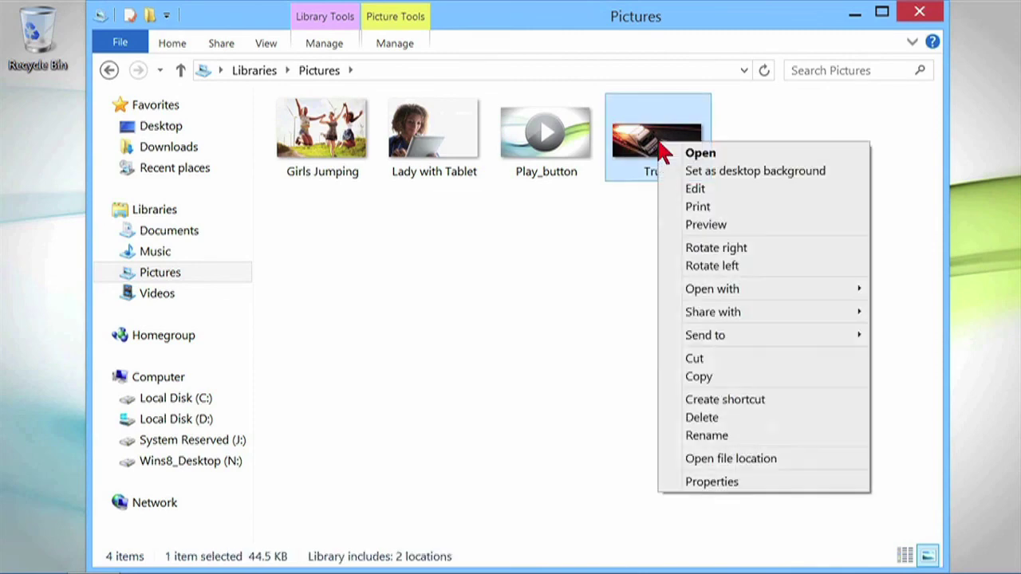
pyautogui.click(770, 170)
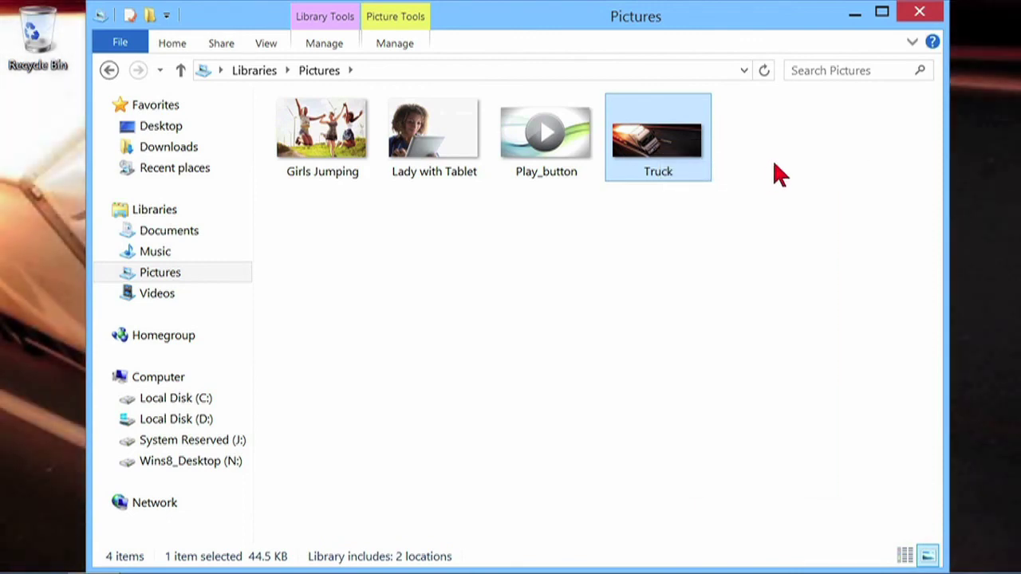
pyautogui.click(920, 15)
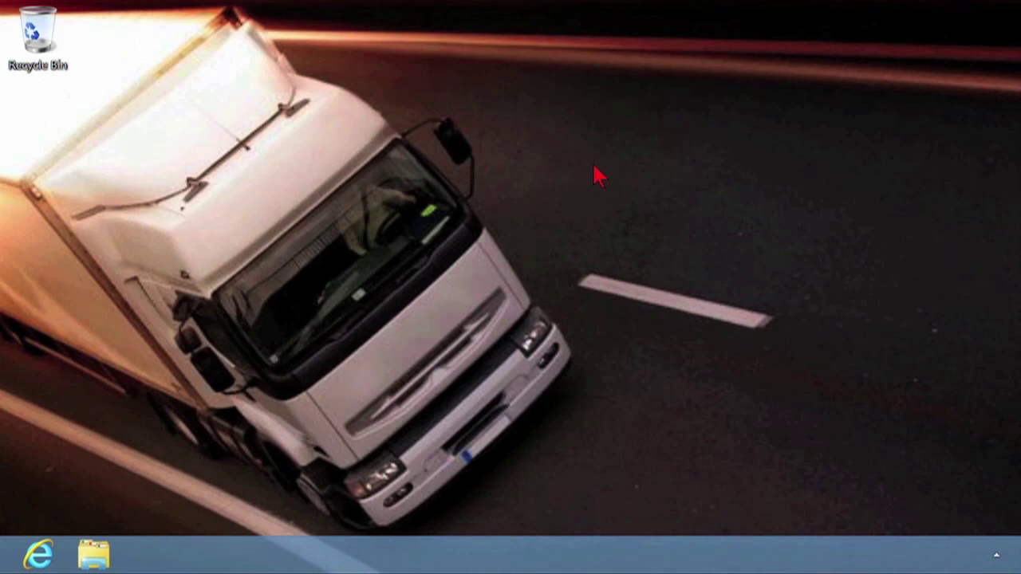
pyautogui.press('super')
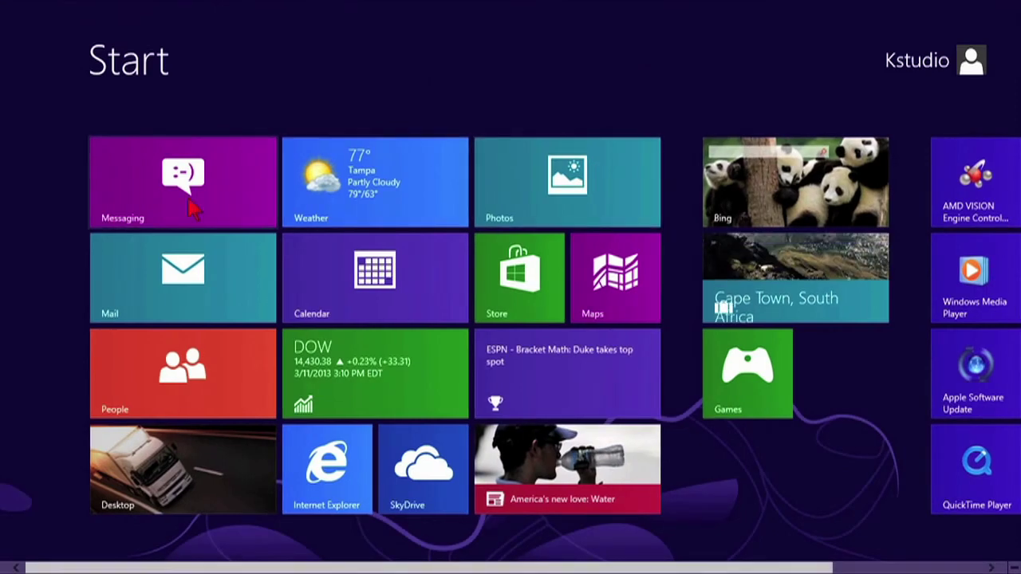
pyautogui.click(214, 493)
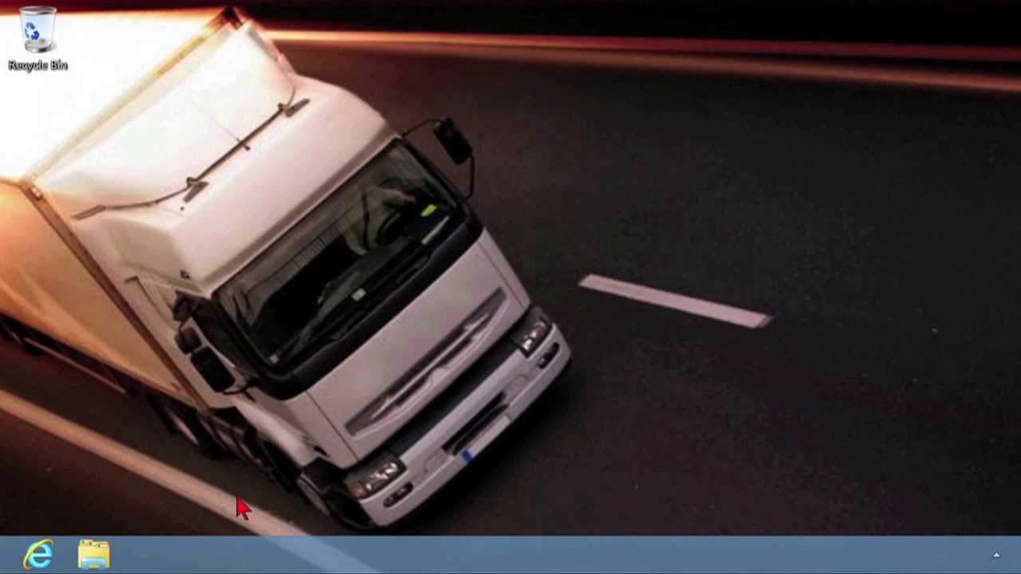
# Step: Open the desktop's Personalization settings and save the current theme as My Truck
pyautogui.rightClick(290, 154)
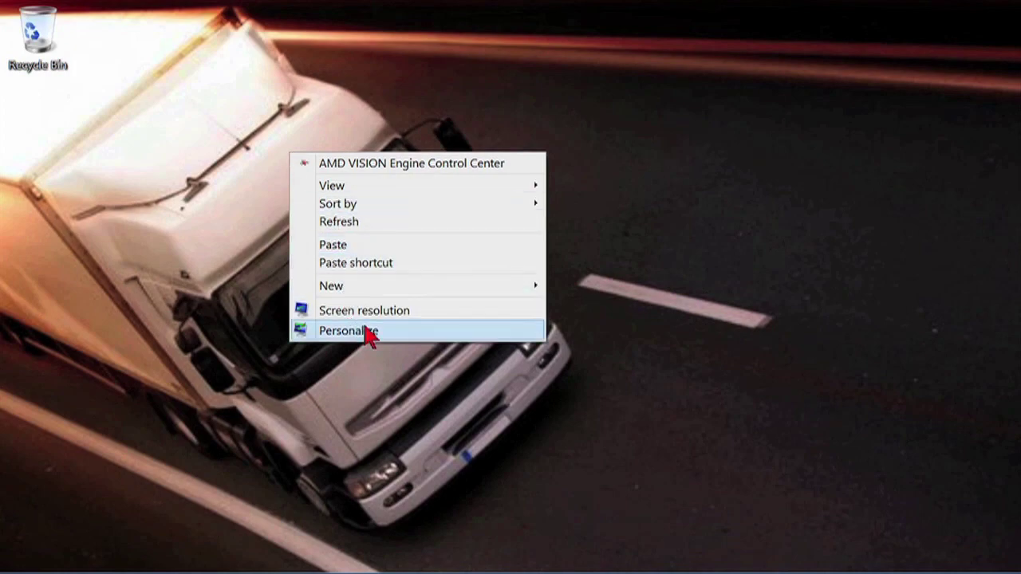
pyautogui.click(399, 339)
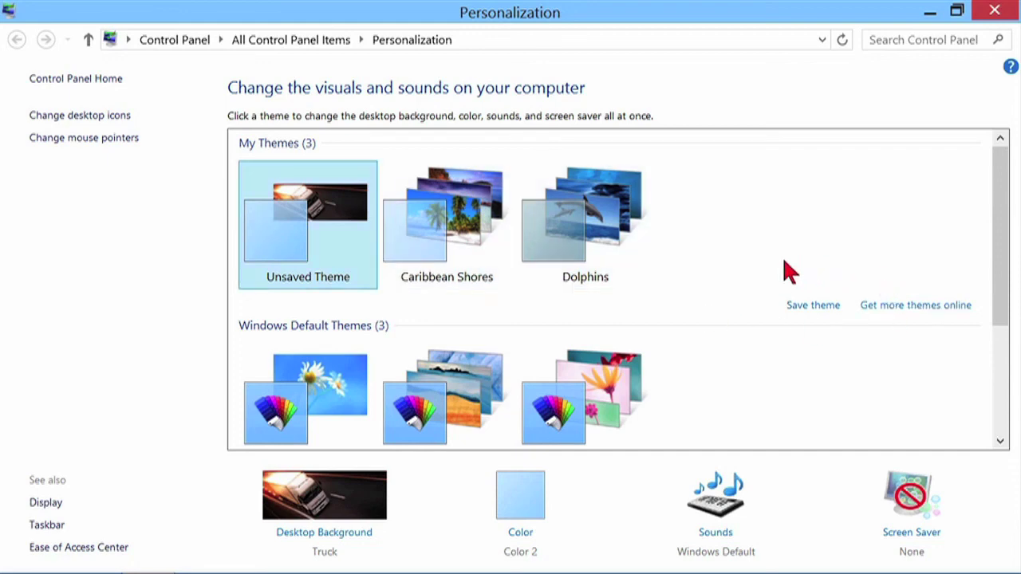
pyautogui.click(814, 308)
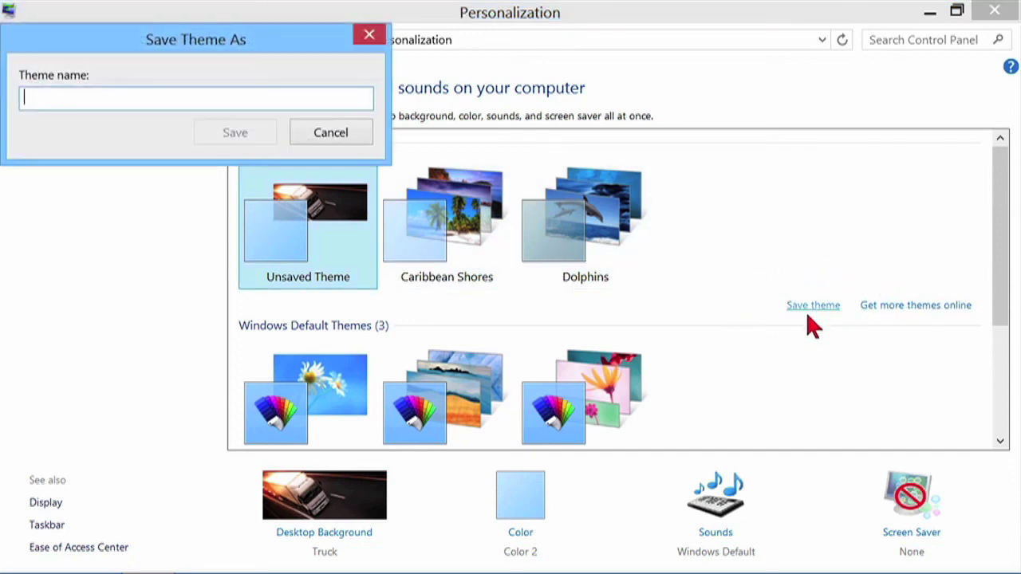
pyautogui.write('My Truck')
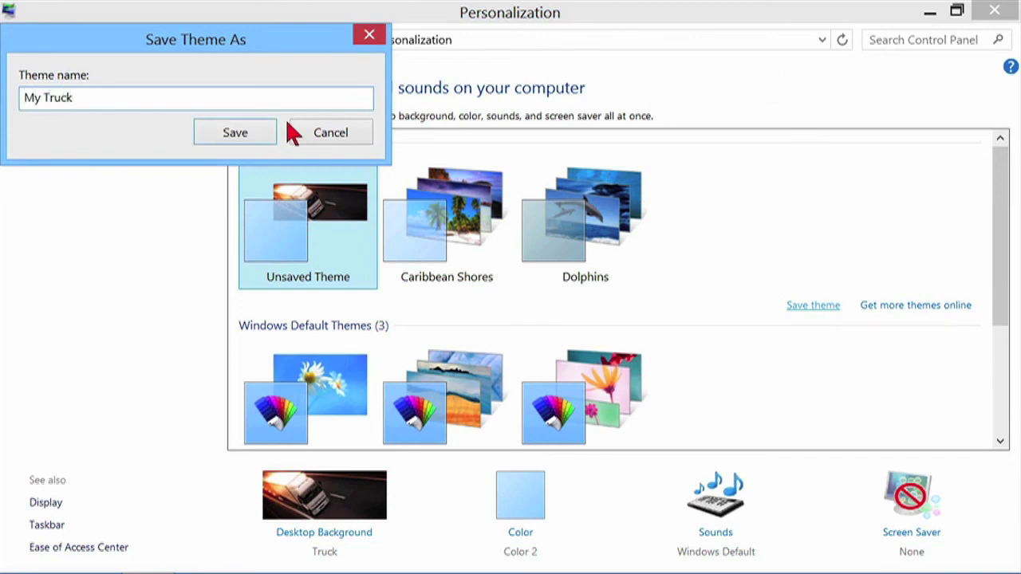
pyautogui.click(225, 137)
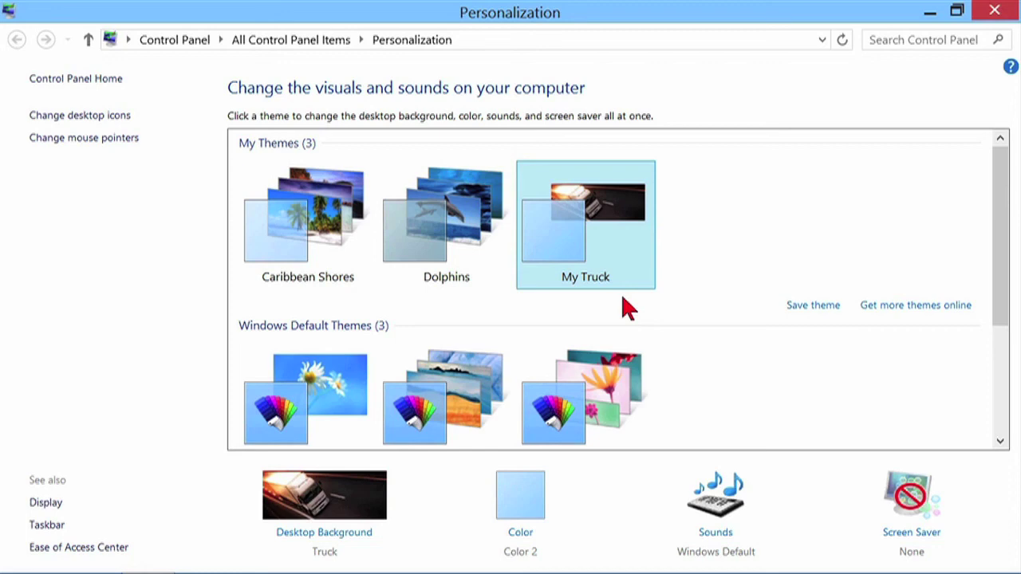
# Step: Browse the available themes, apply the Dolphins theme and open its desktop background settings
pyautogui.moveTo(1005, 171); pyautogui.dragTo(1013, 267)
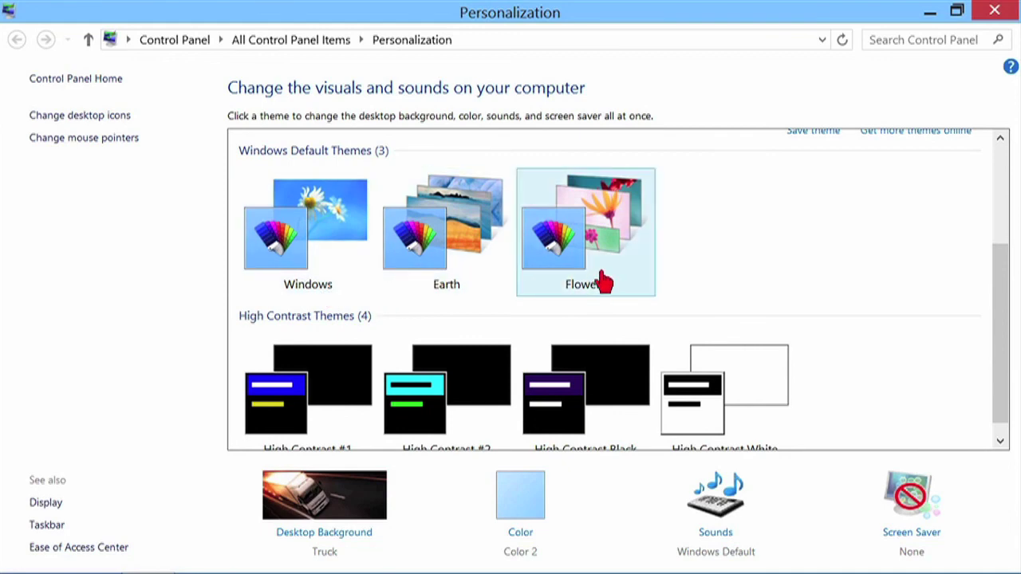
pyautogui.moveTo(1014, 292); pyautogui.dragTo(1007, 324)
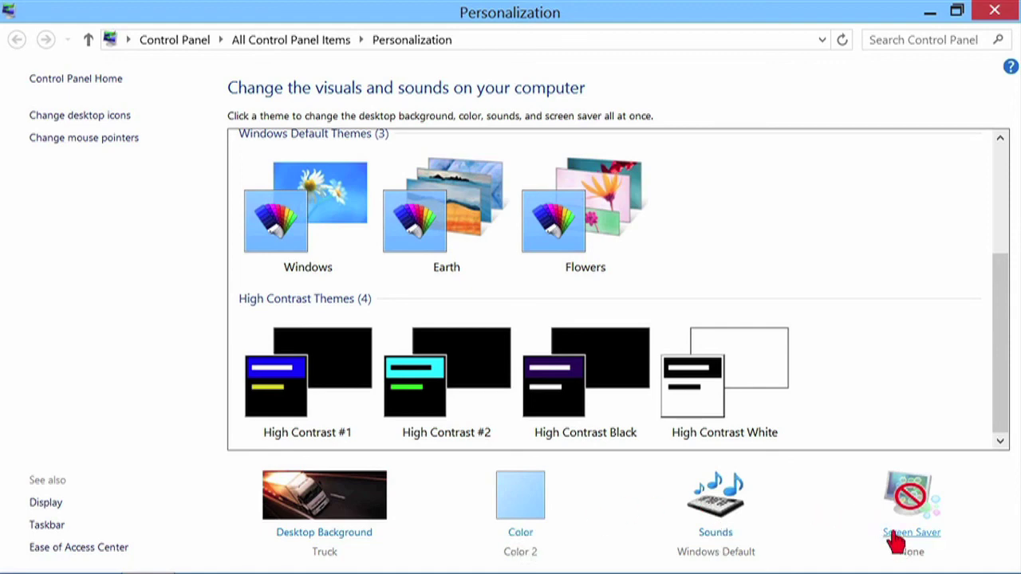
pyautogui.moveTo(1012, 300); pyautogui.dragTo(1001, 182)
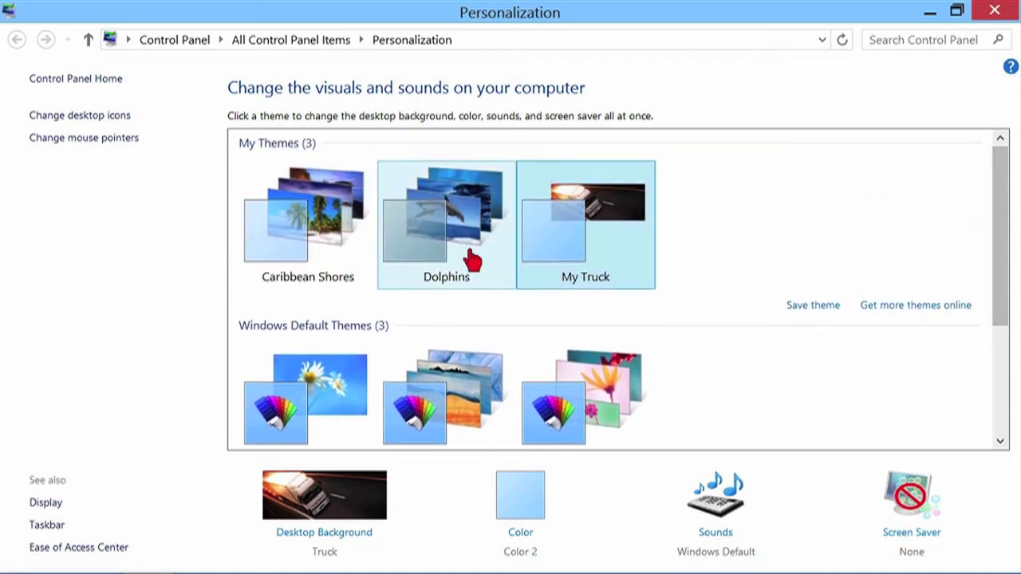
pyautogui.click(460, 204)
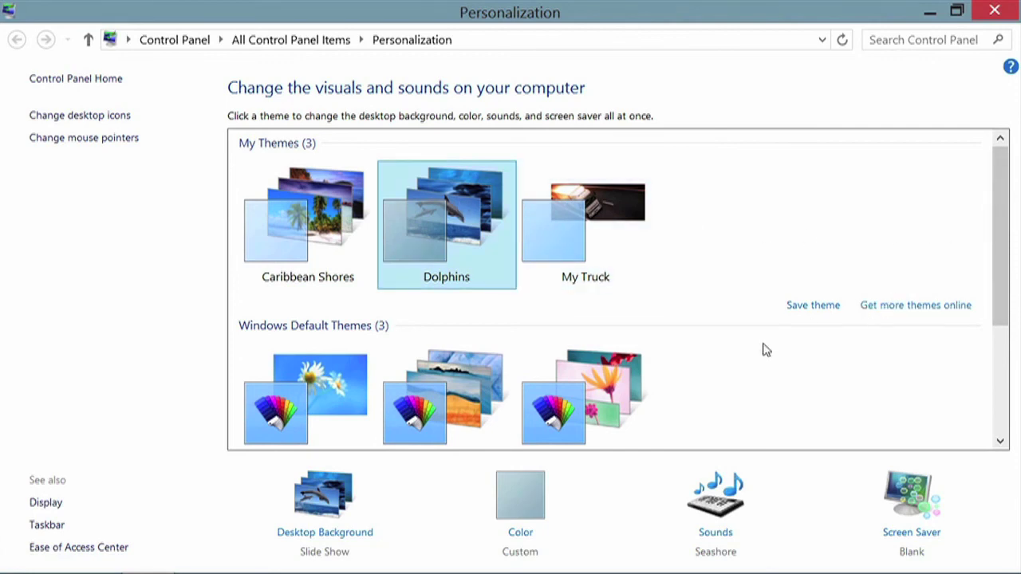
pyautogui.click(359, 535)
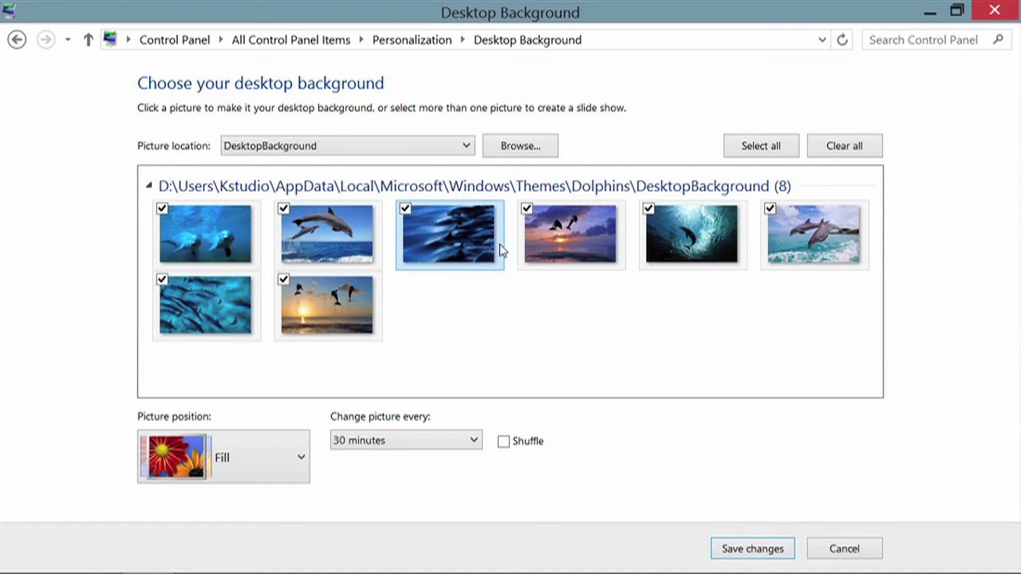
# Step: Exclude and re-include the third picture in the slide show, and look over the picture position options
pyautogui.click(405, 210)
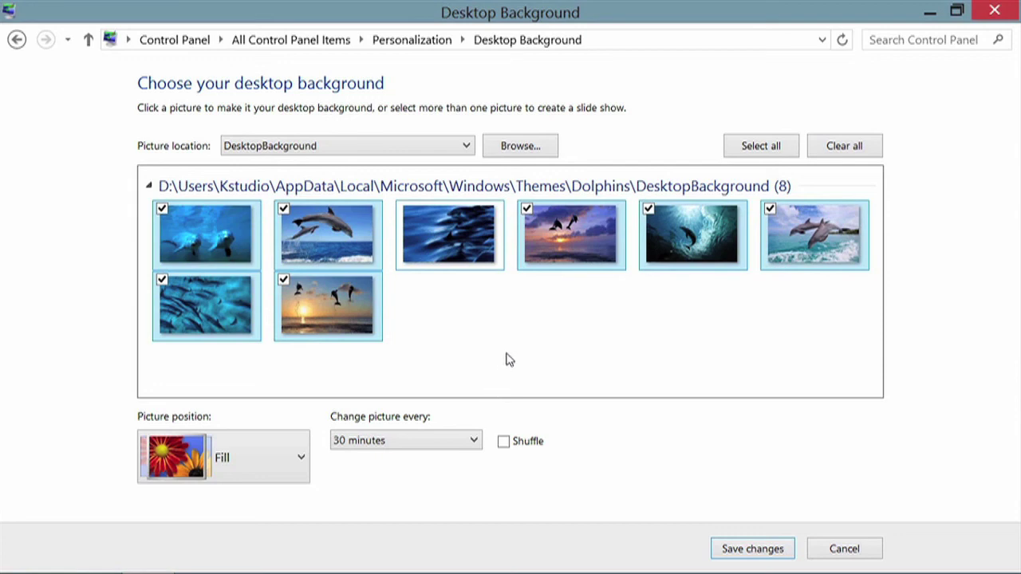
pyautogui.click(406, 210)
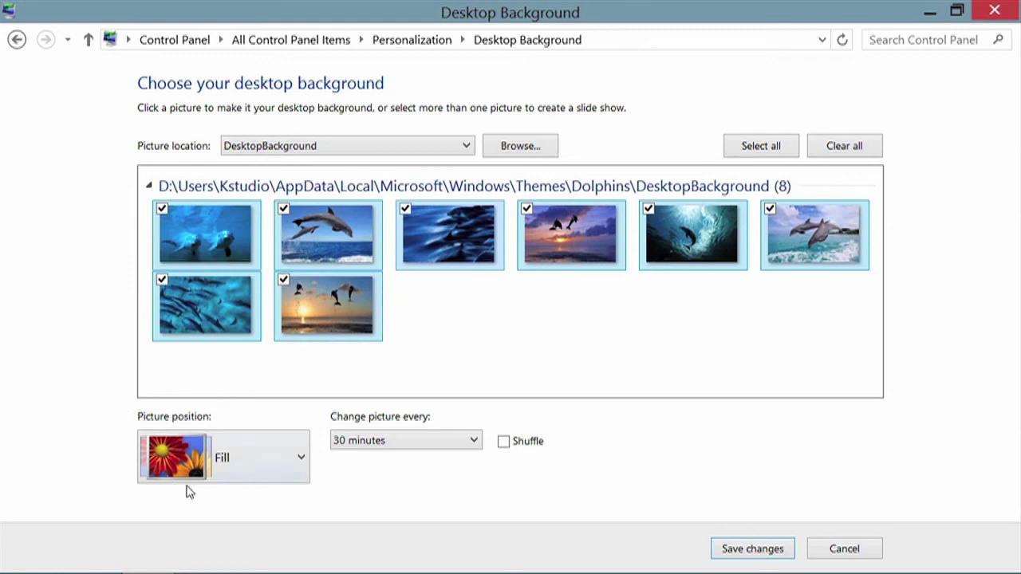
pyautogui.click(302, 463)
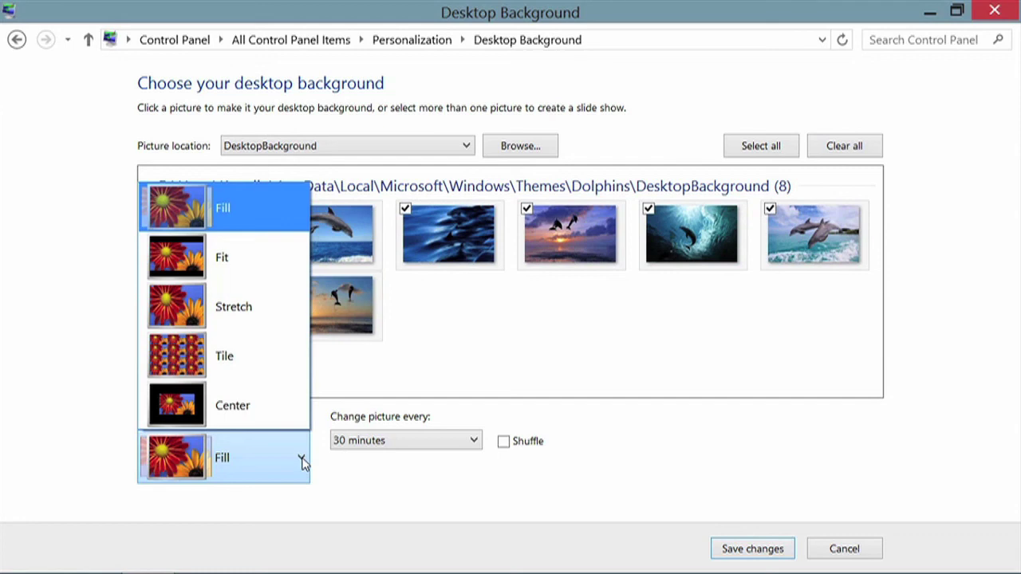
pyautogui.click(505, 418)
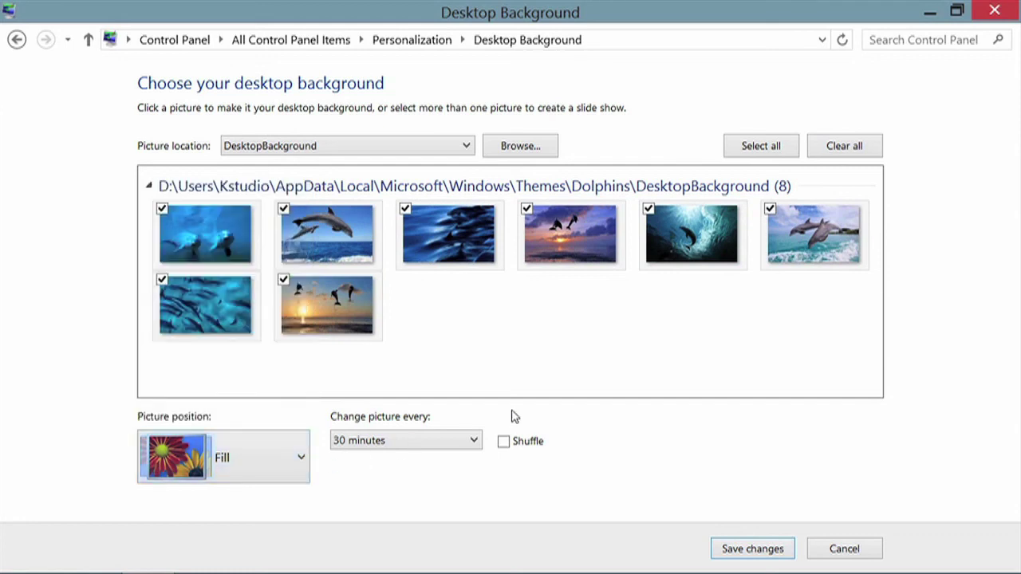
# Step: Set the background slide show to change pictures every 10 seconds with Shuffle enabled, and save the changes
pyautogui.click(474, 441)
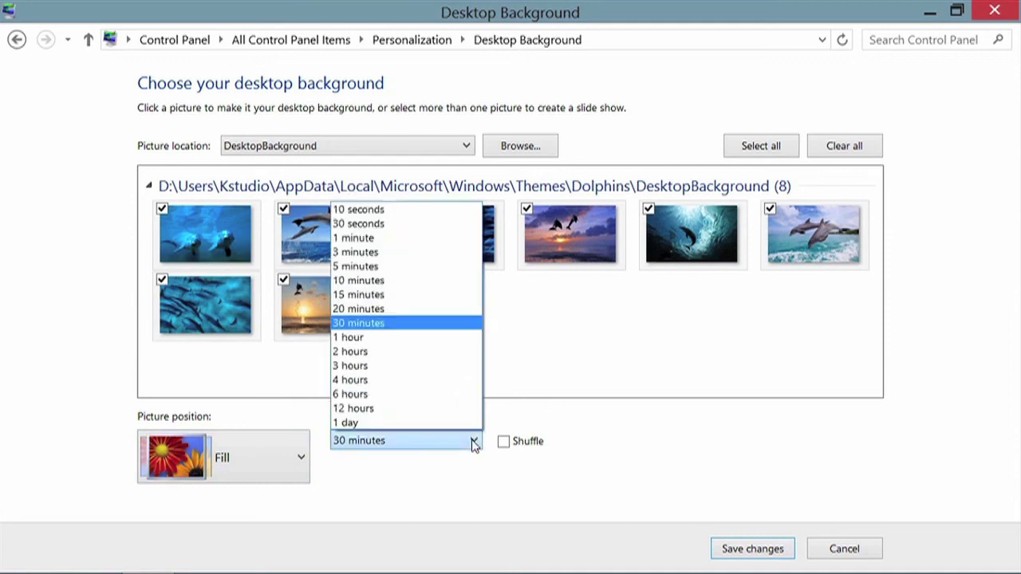
pyautogui.click(428, 210)
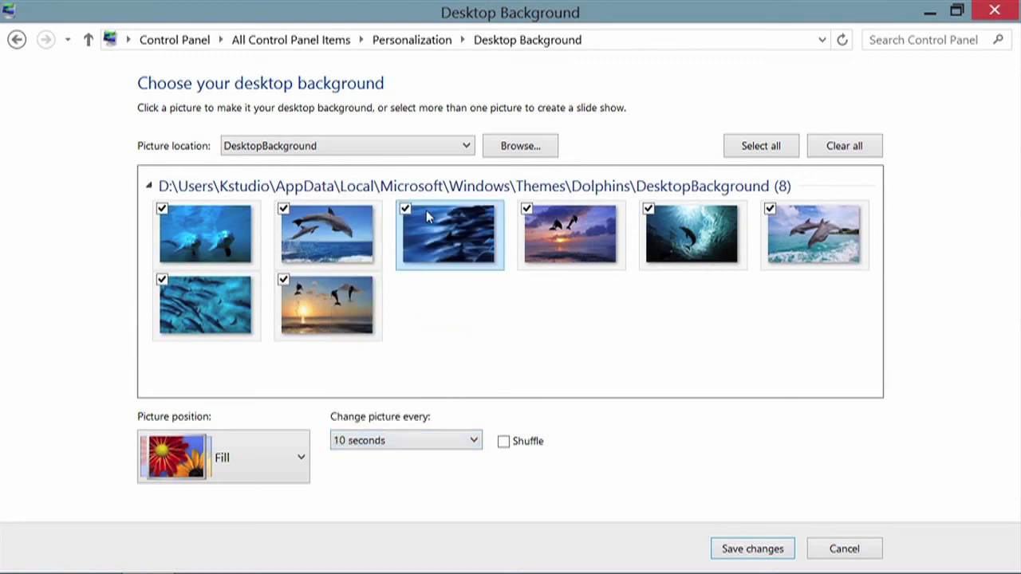
pyautogui.click(511, 448)
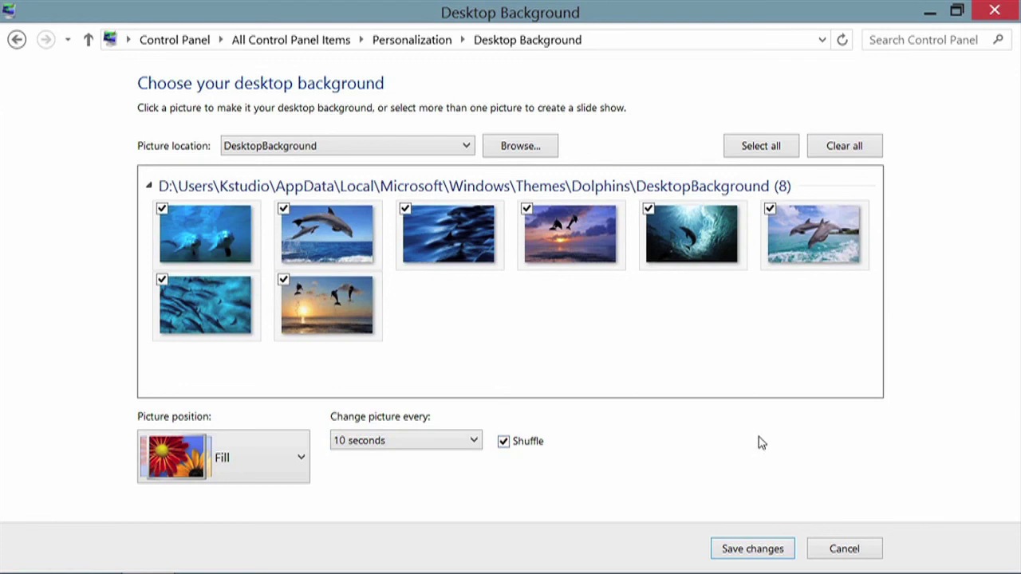
pyautogui.click(752, 550)
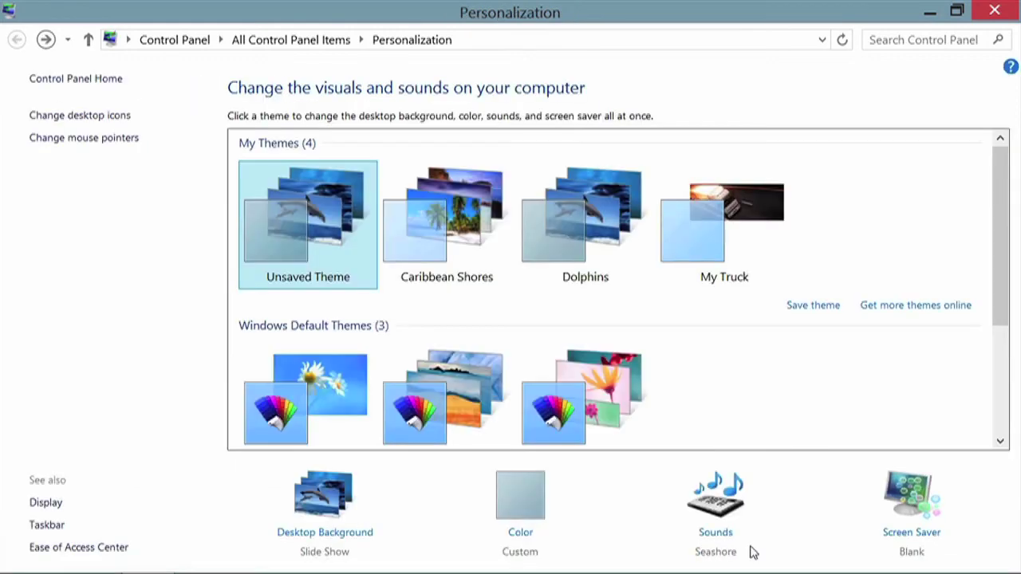
# Step: Change the window border and taskbar color to orange, save it and close Personalization to view the desktop
pyautogui.click(520, 536)
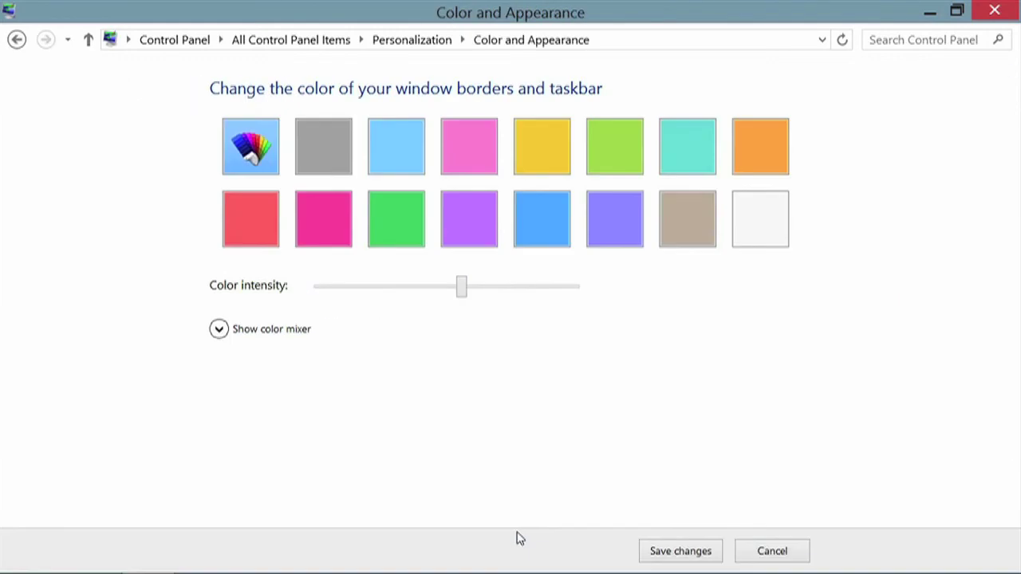
pyautogui.click(765, 151)
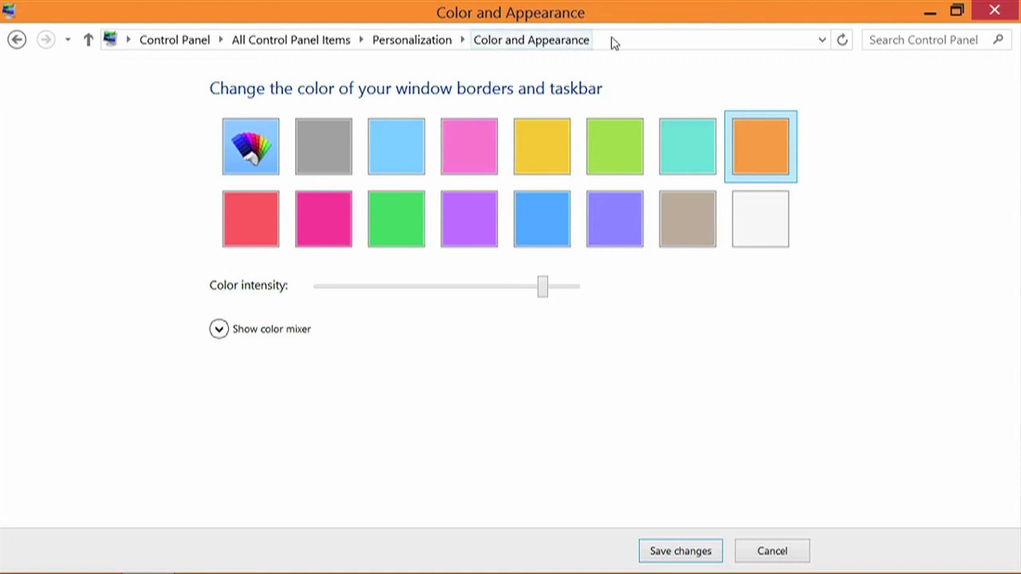
pyautogui.moveTo(676, 571)
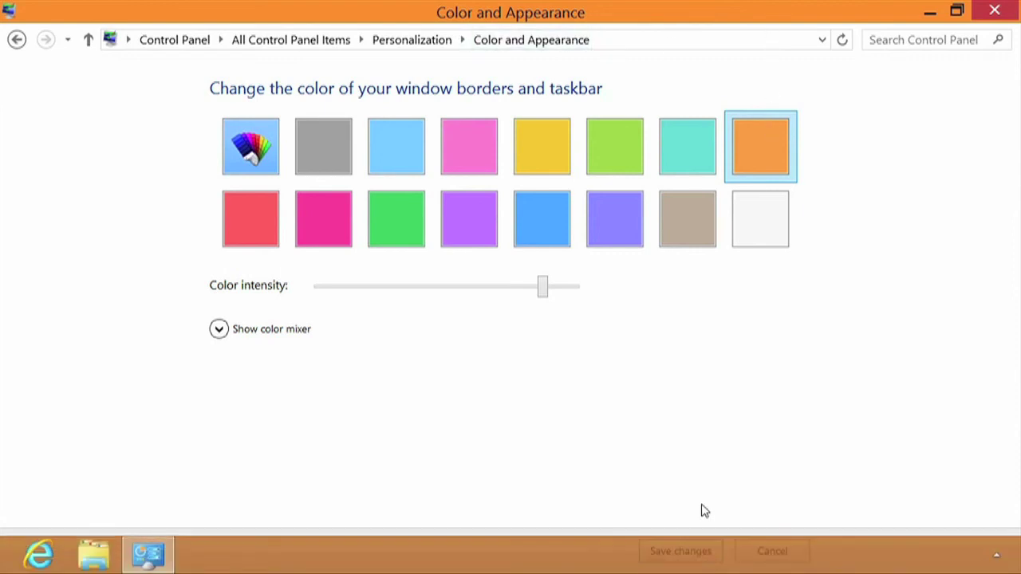
pyautogui.click(684, 551)
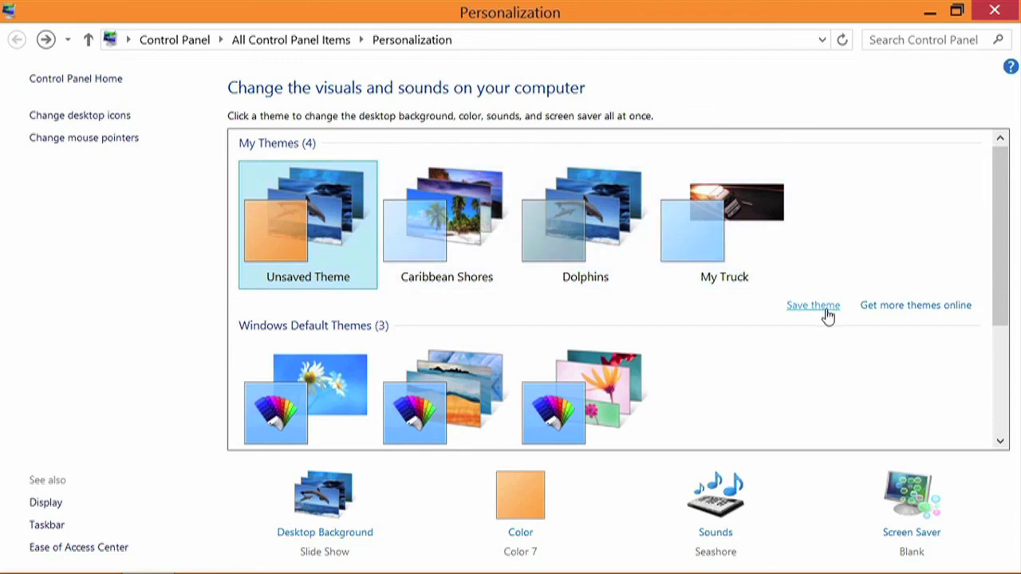
pyautogui.click(996, 11)
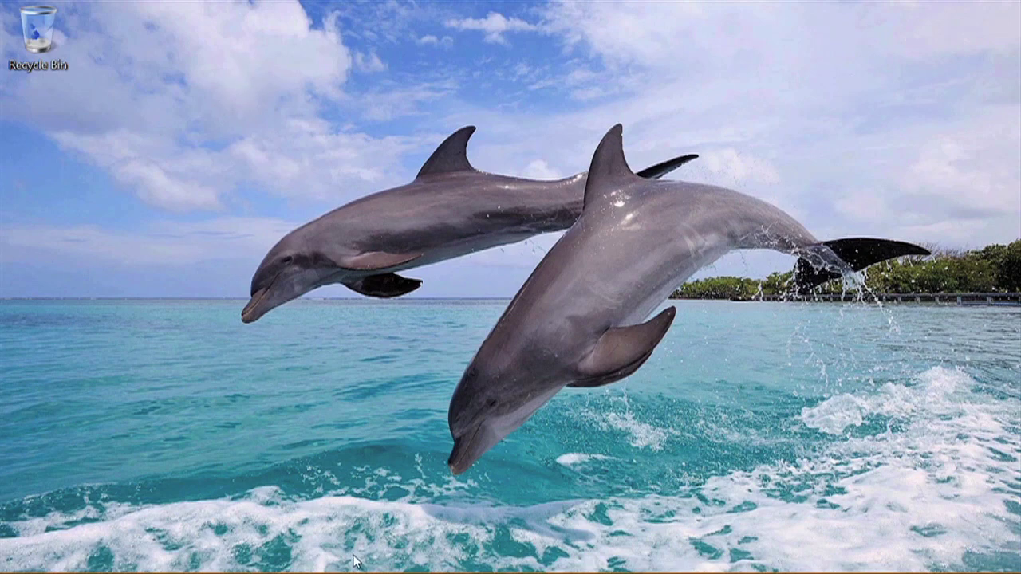
pyautogui.moveTo(359, 572)
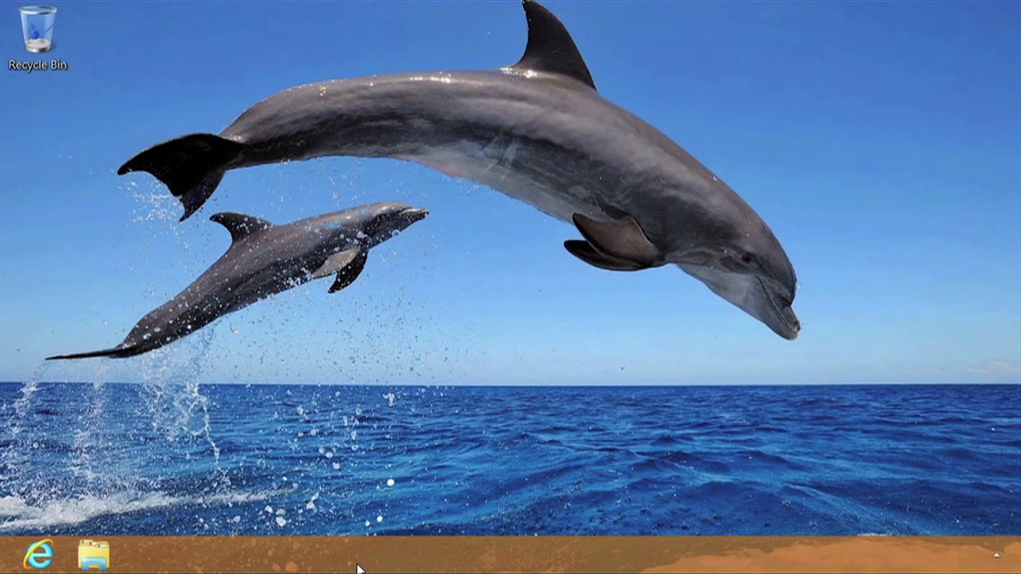
# Step: Open the desktop's Personalization settings and go to the online gallery to get more themes
pyautogui.rightClick(486, 252)
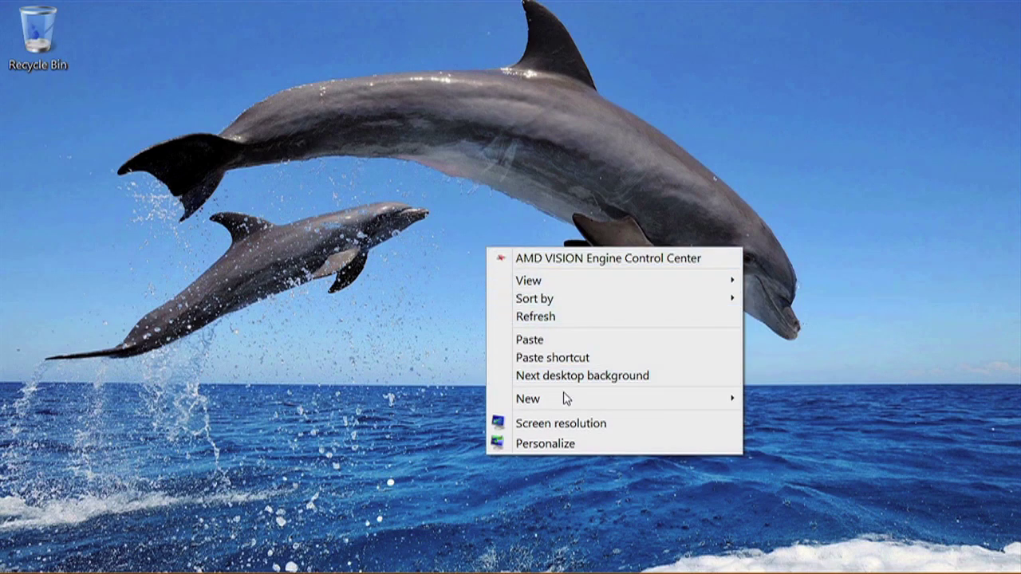
pyautogui.click(578, 445)
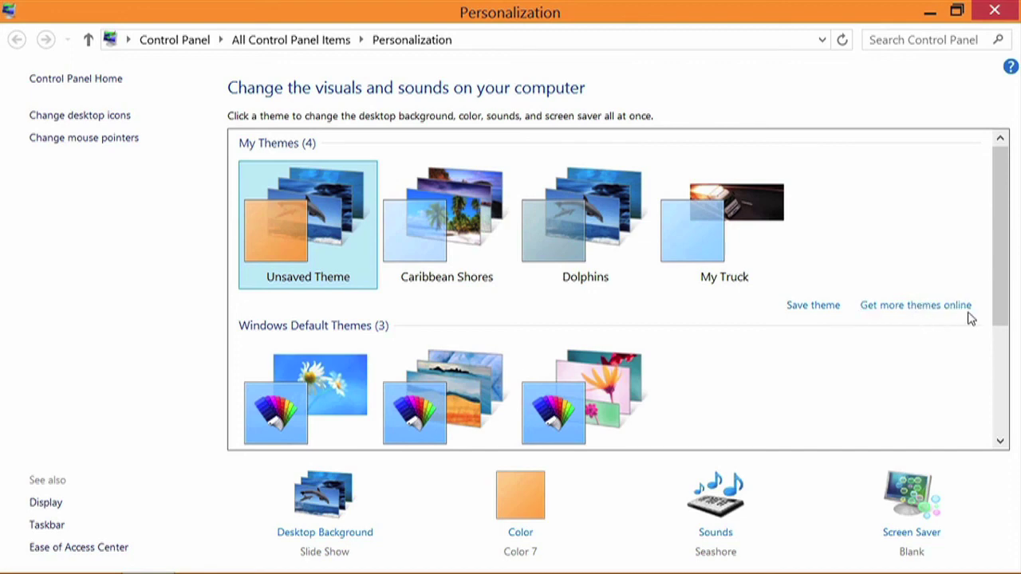
pyautogui.click(914, 310)
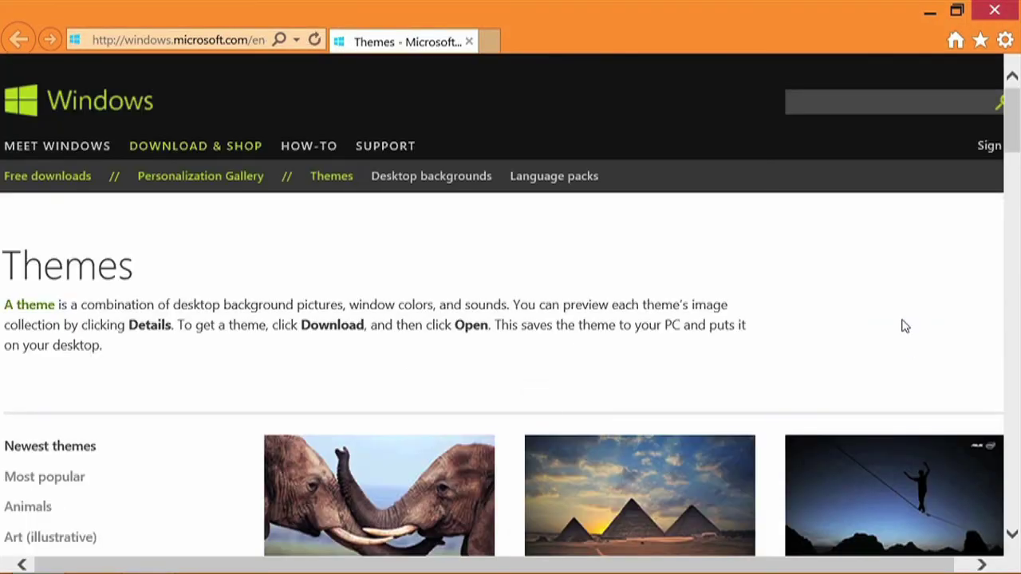
# Step: Download the Garden Life 2 theme from the Themes page, open it to apply it, and close the browser
pyautogui.moveTo(1016, 105); pyautogui.dragTo(1018, 228)
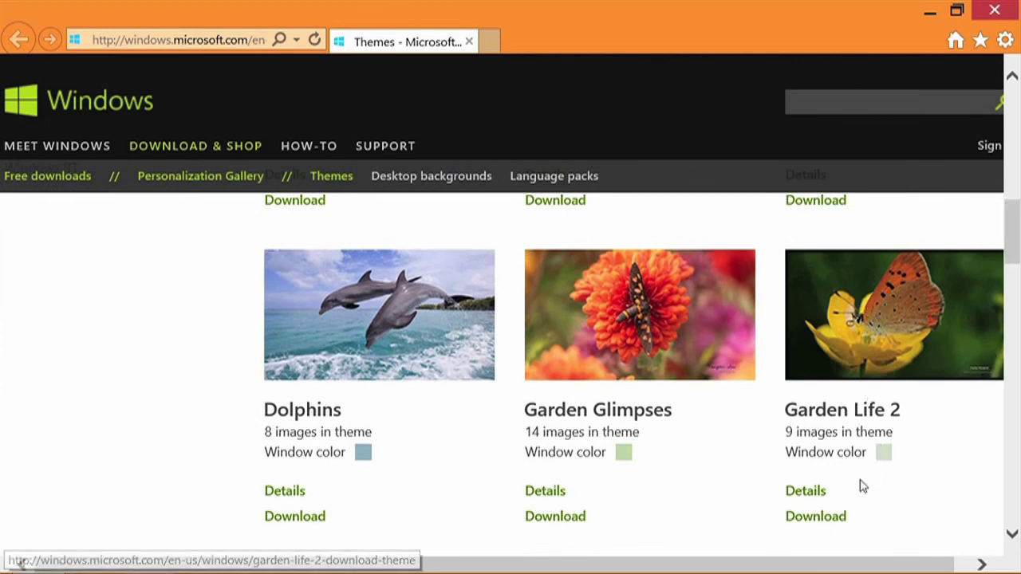
pyautogui.click(815, 517)
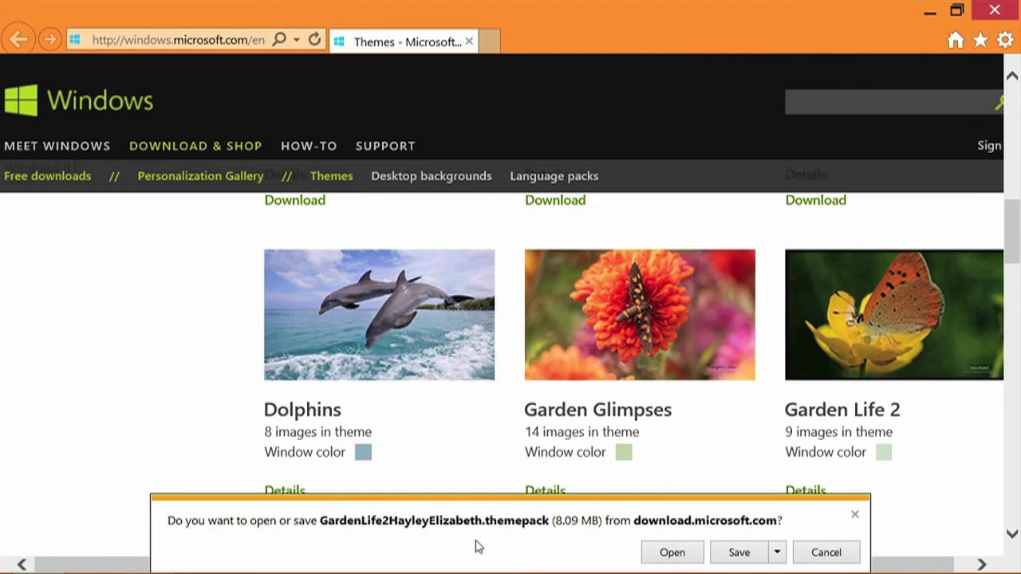
pyautogui.click(672, 553)
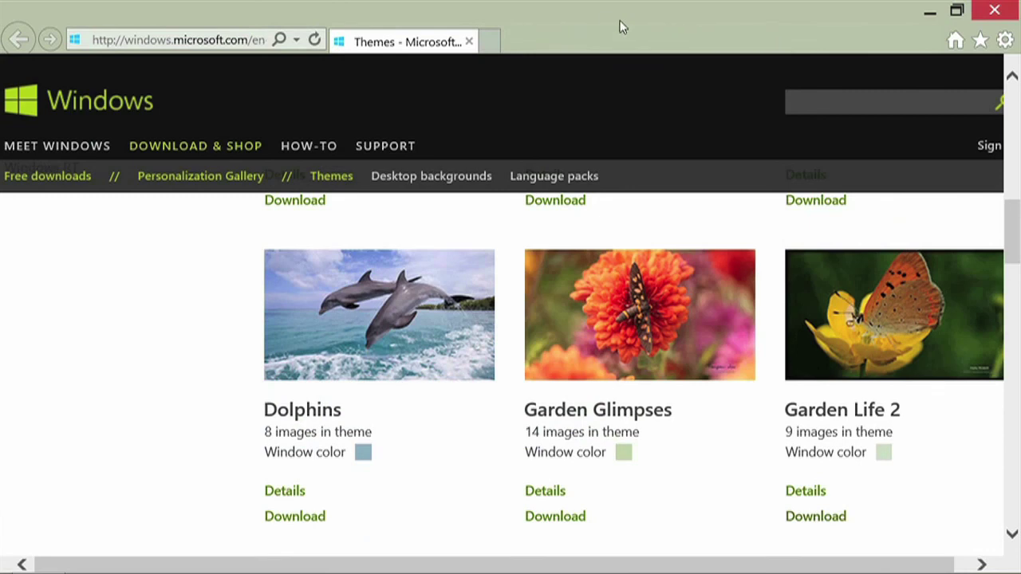
pyautogui.click(995, 13)
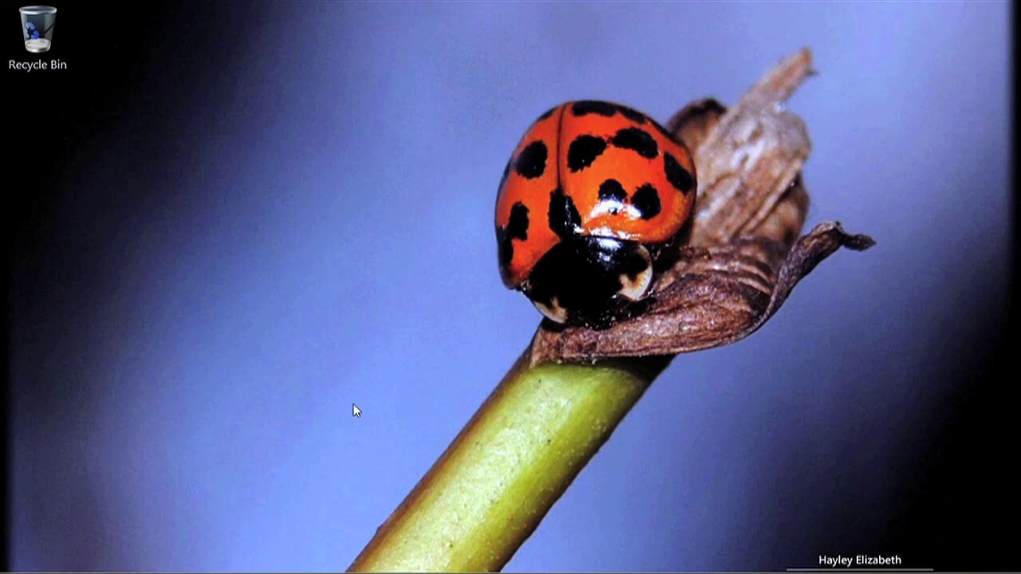
# Step: Reveal the taskbar to check its new color, and advance the desktop slide show to the next background
pyautogui.moveTo(352, 573)
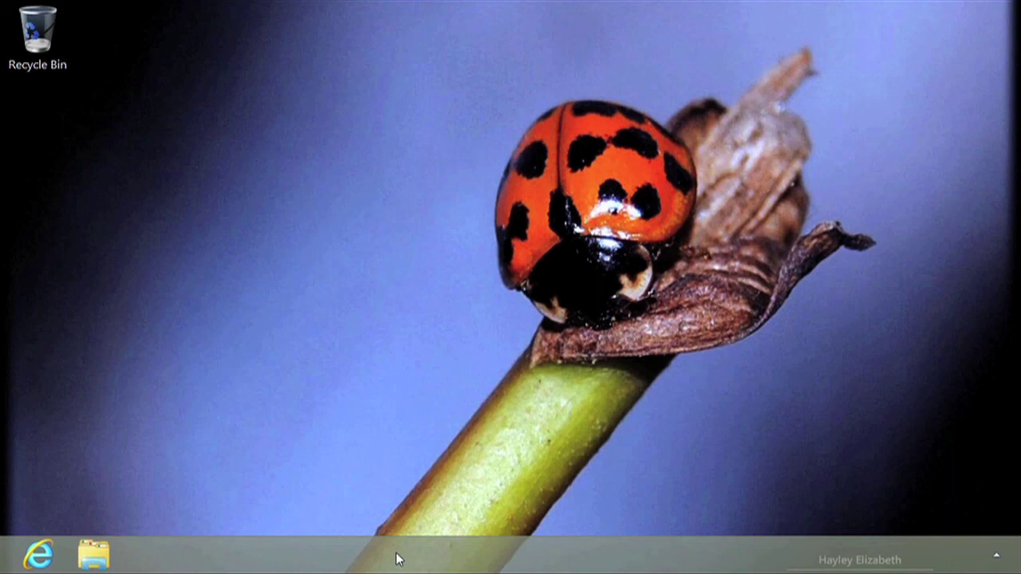
pyautogui.rightClick(402, 158)
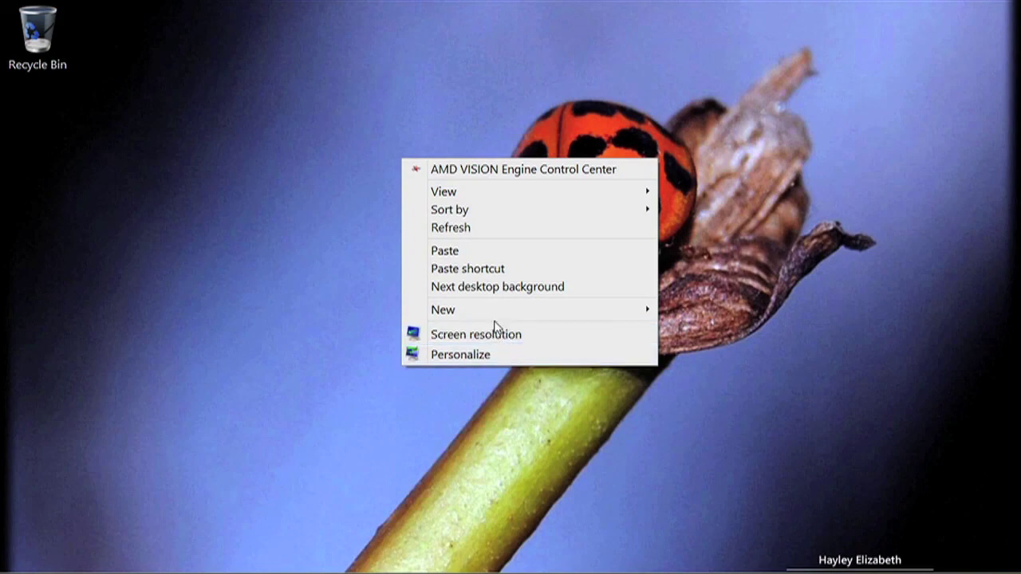
pyautogui.click(506, 289)
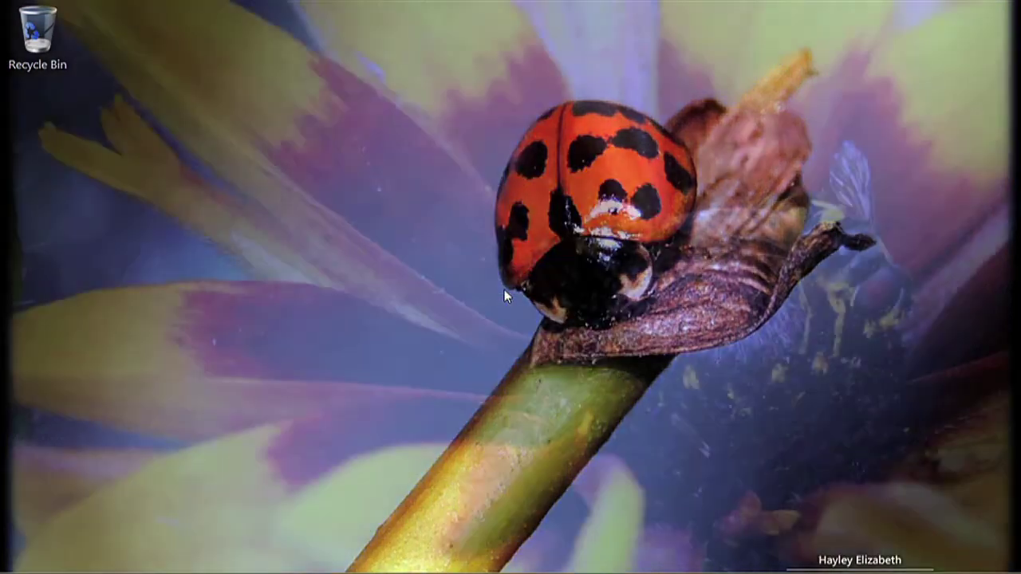